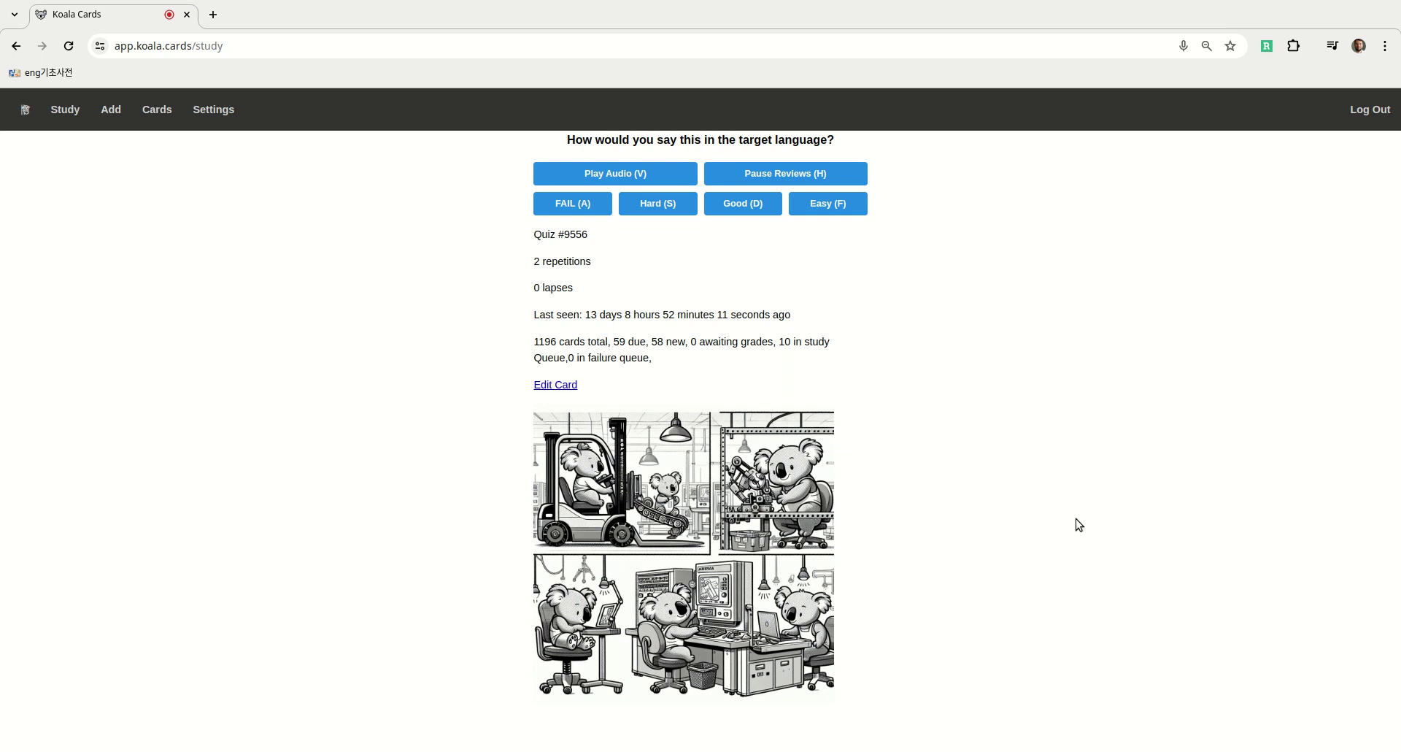
Step: Start a spoken answer on quiz card #9556 with the F key
key(f)
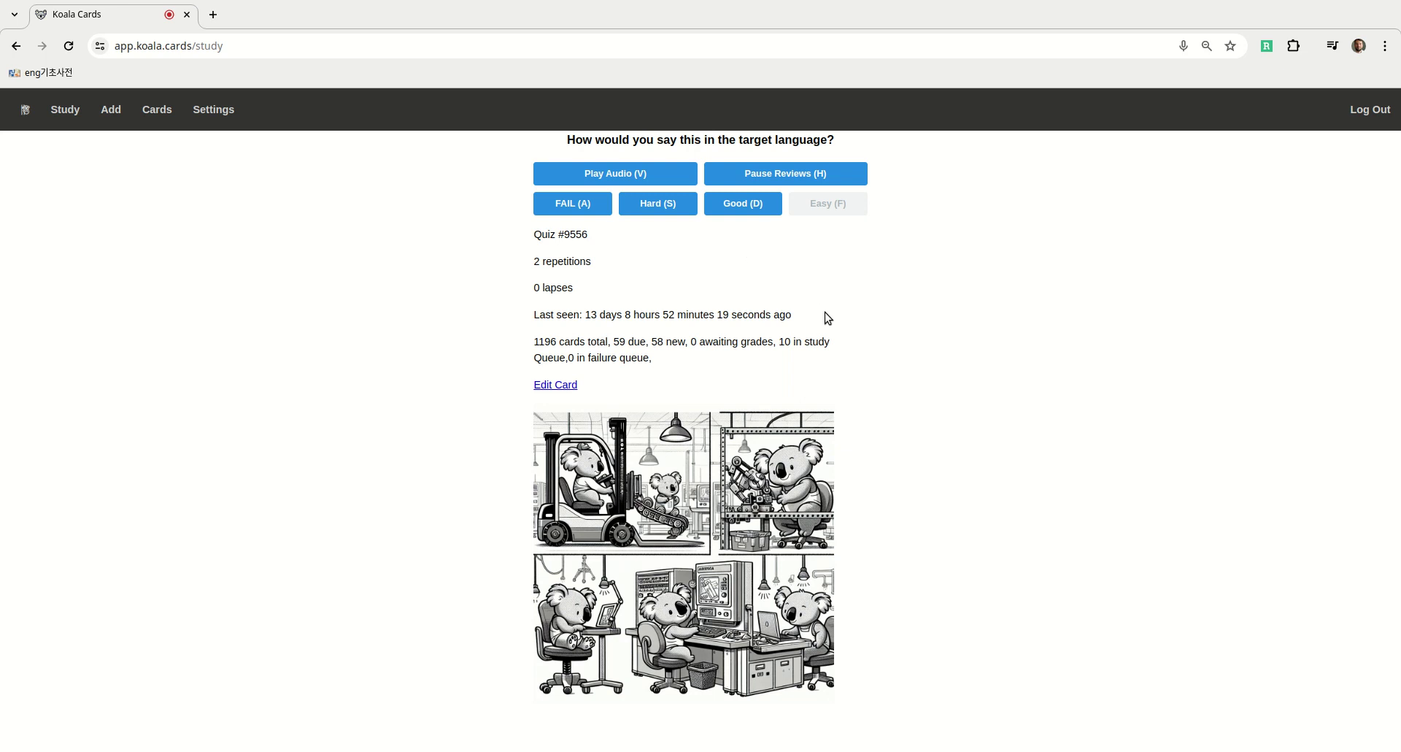
Step: Open the Manage Cards page and highlight card 4206's Korean term and English definition
key(d)
click(158, 117)
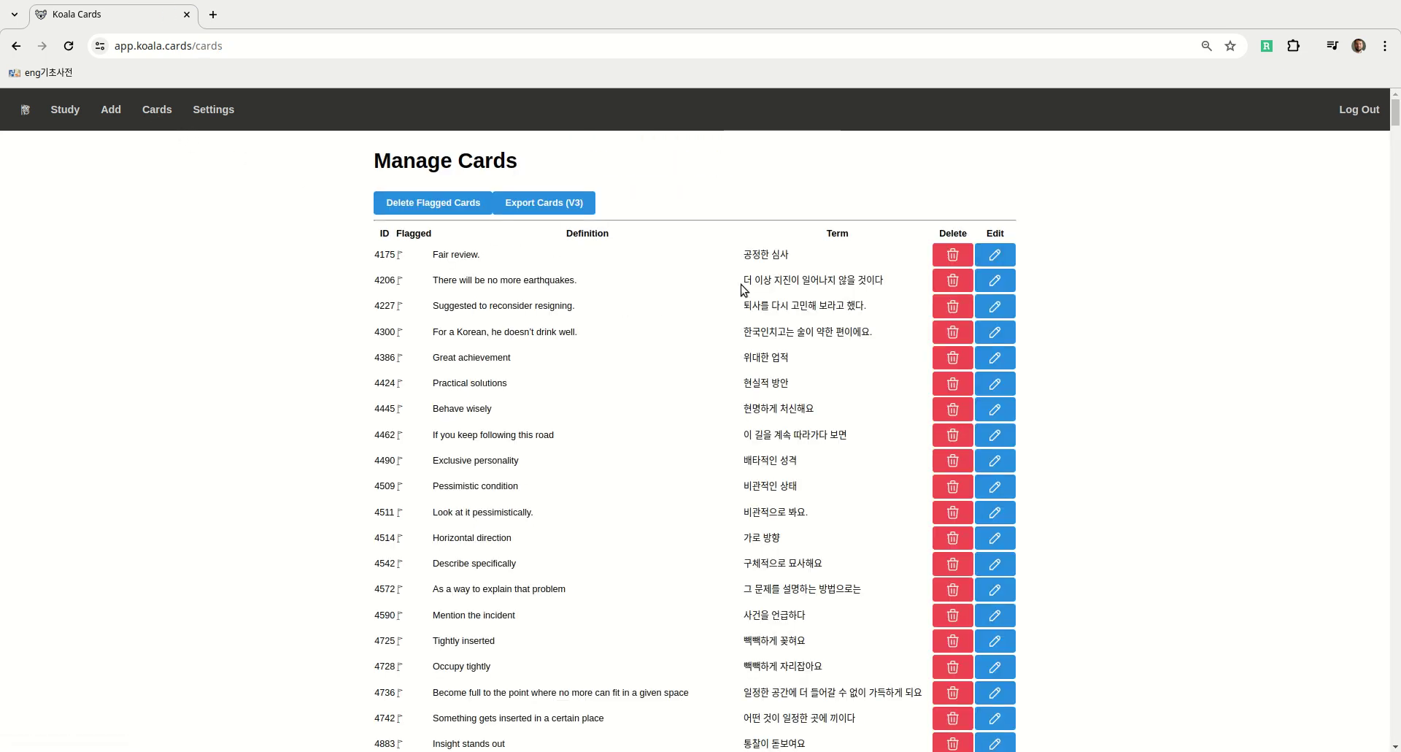
drag(743, 281, 885, 281)
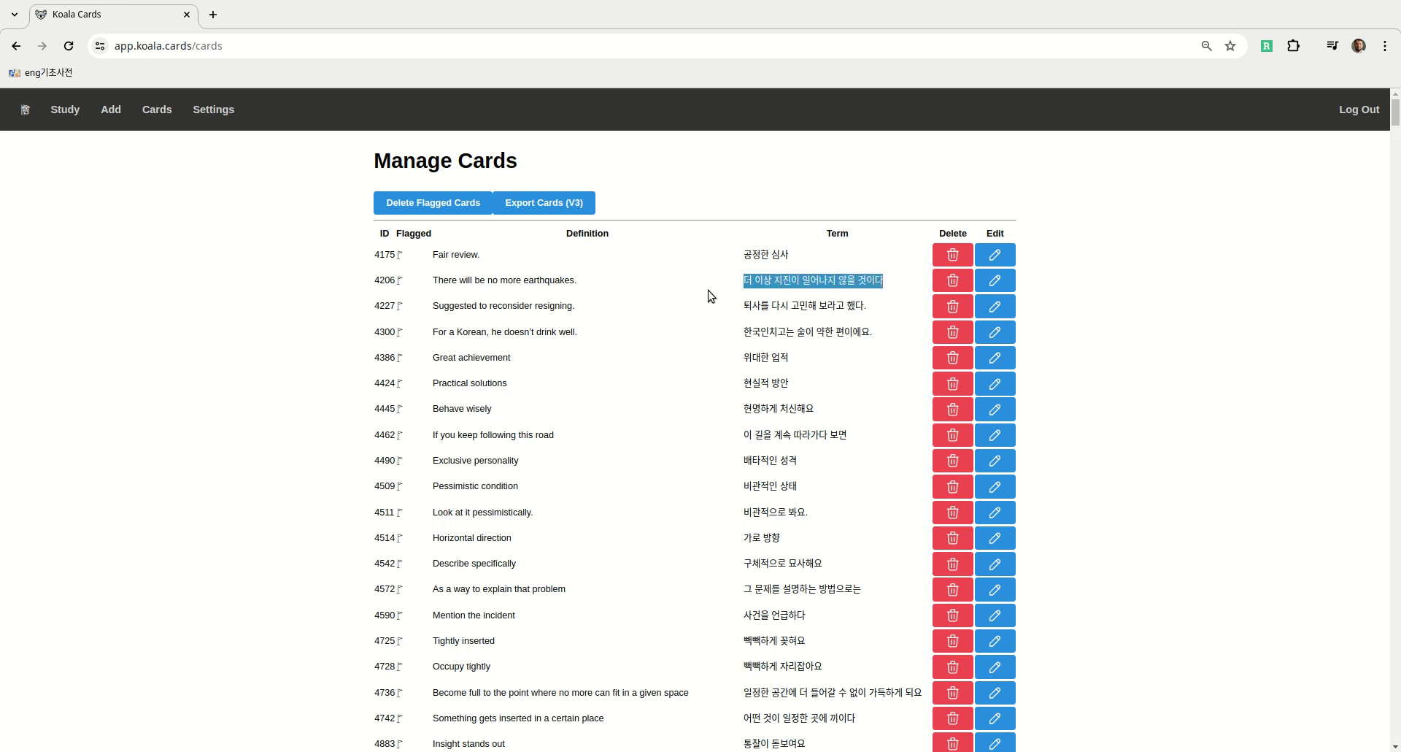
drag(439, 281, 622, 282)
click(623, 283)
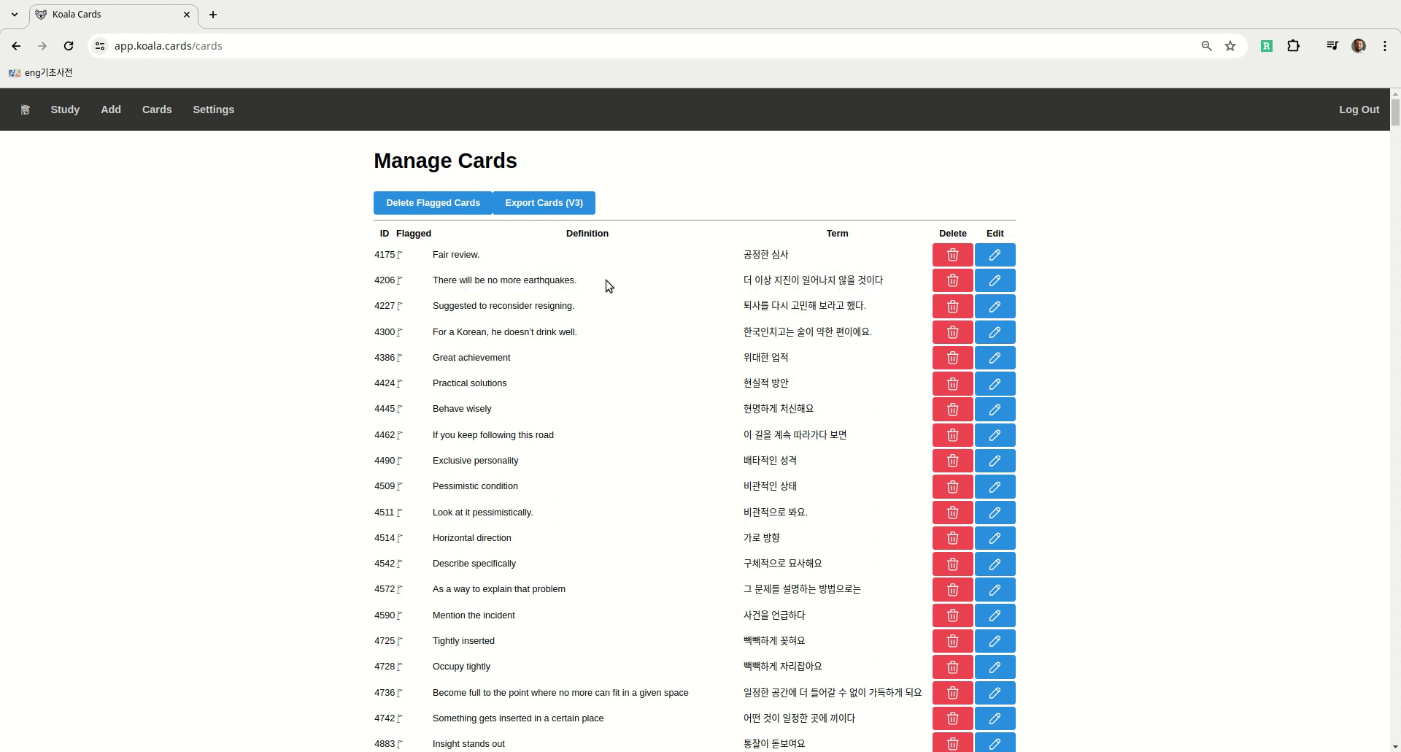
Step: Return to the Study page and begin a spoken answer for quiz #9554
click(65, 110)
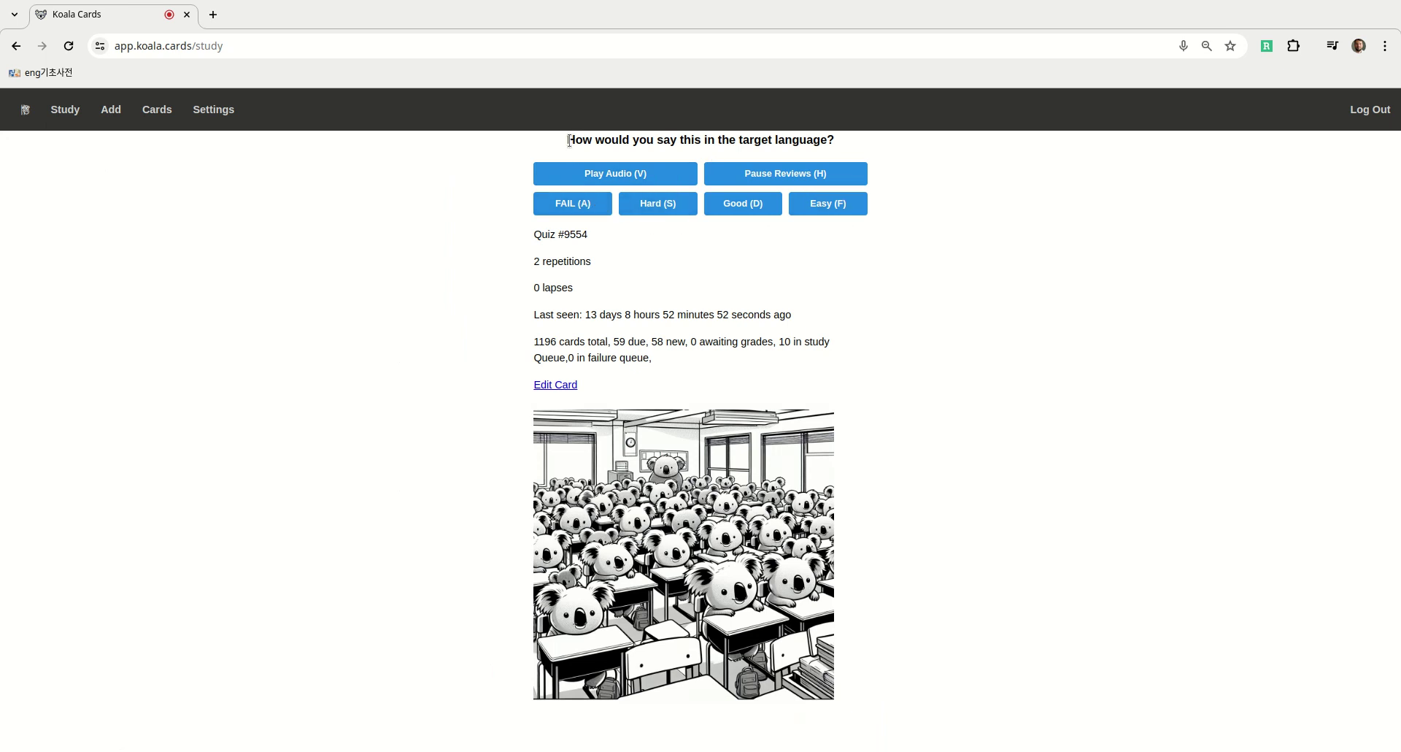
drag(568, 140, 845, 154)
click(785, 271)
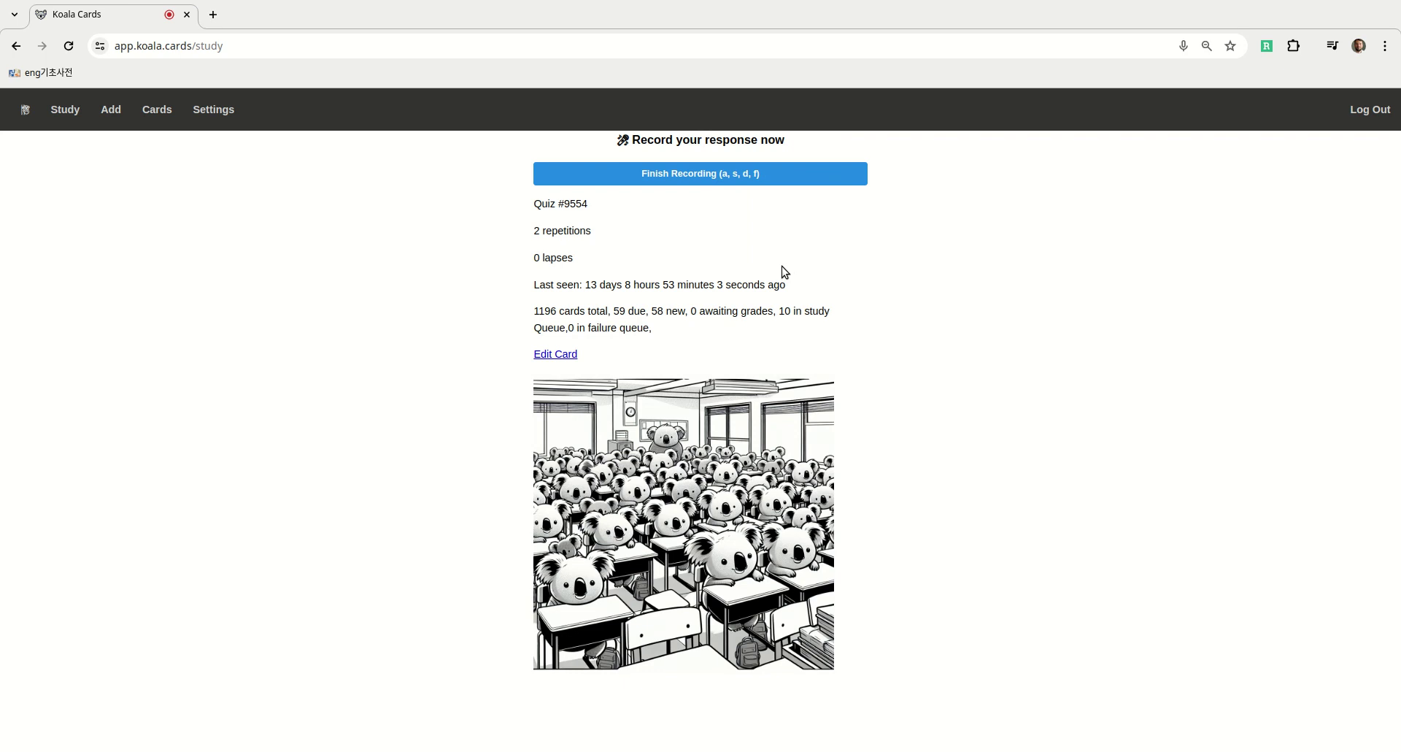
Step: Record spoken answers for six cards, through quizzes #9563 and #9565, up to quiz #9570
key(d)
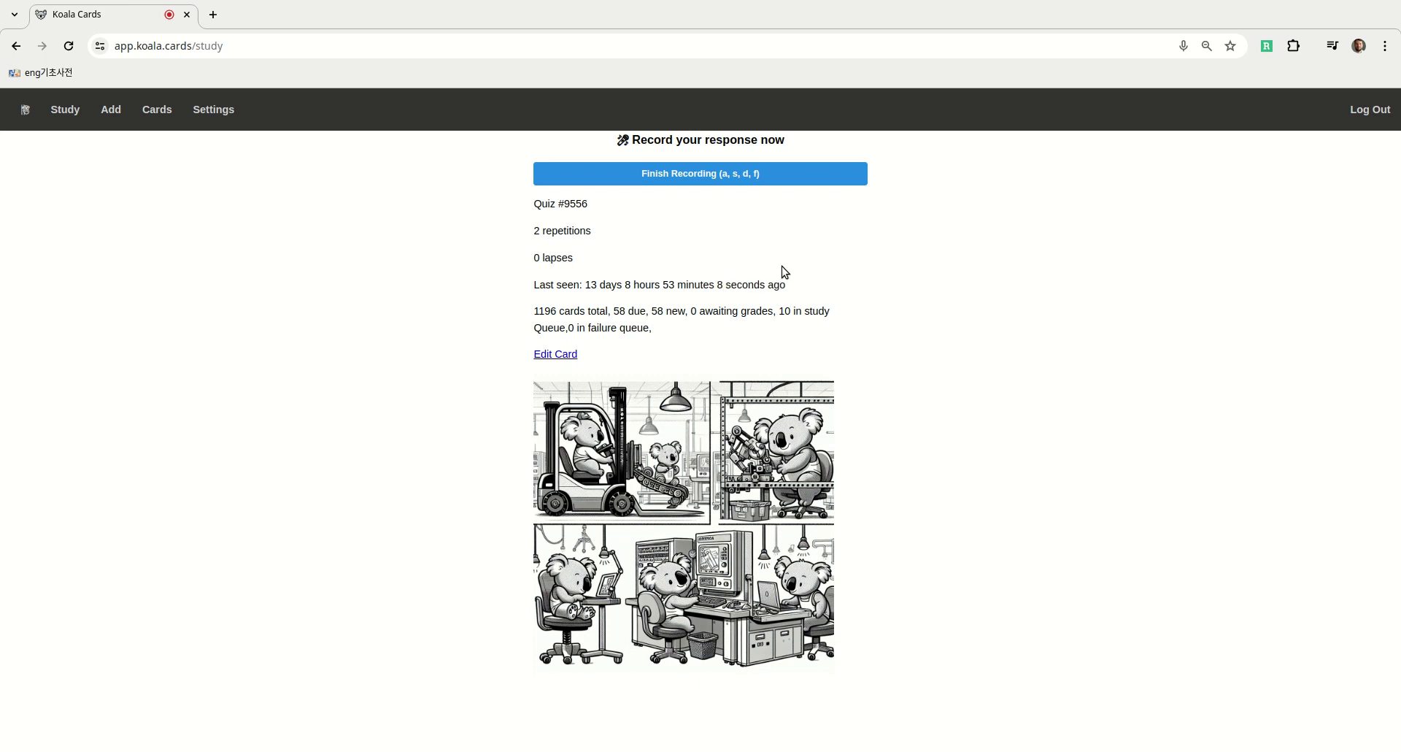
key(d)
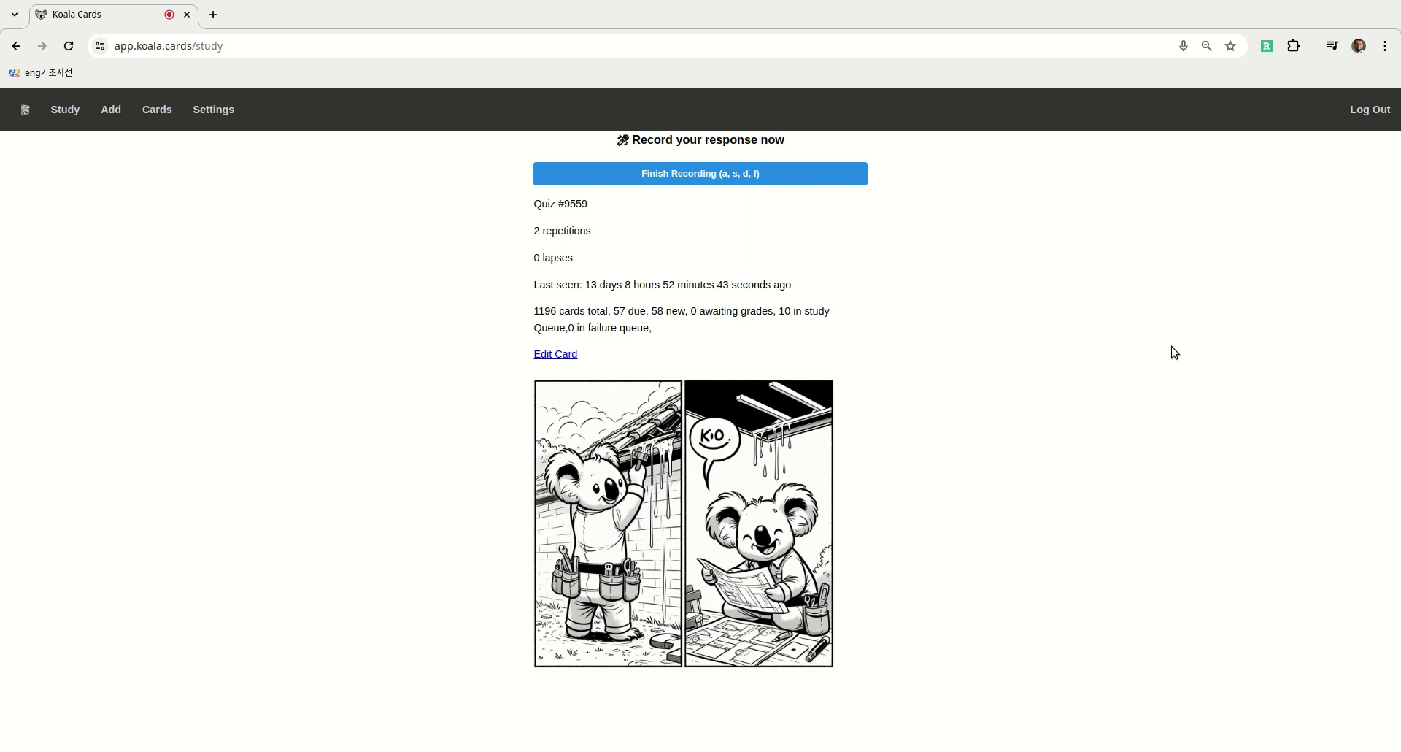
key(d)
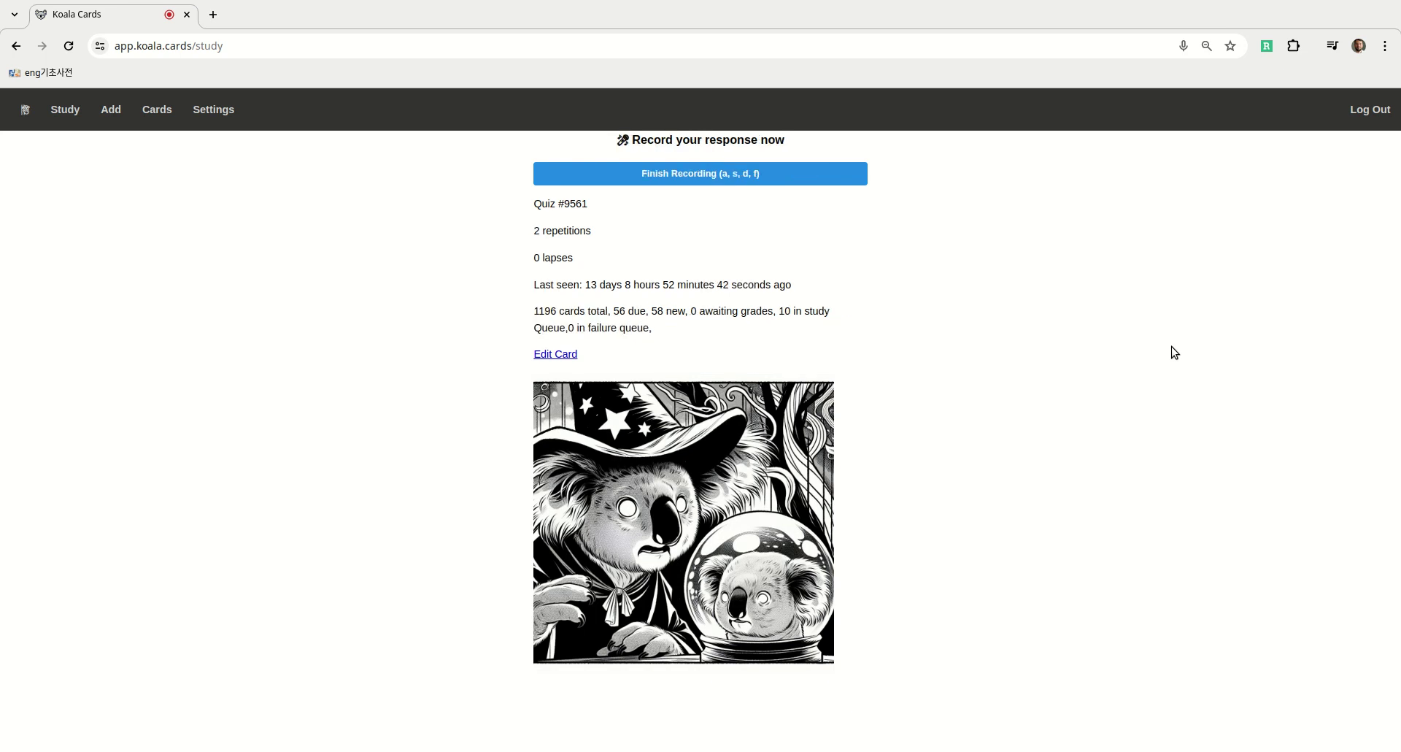
key(d)
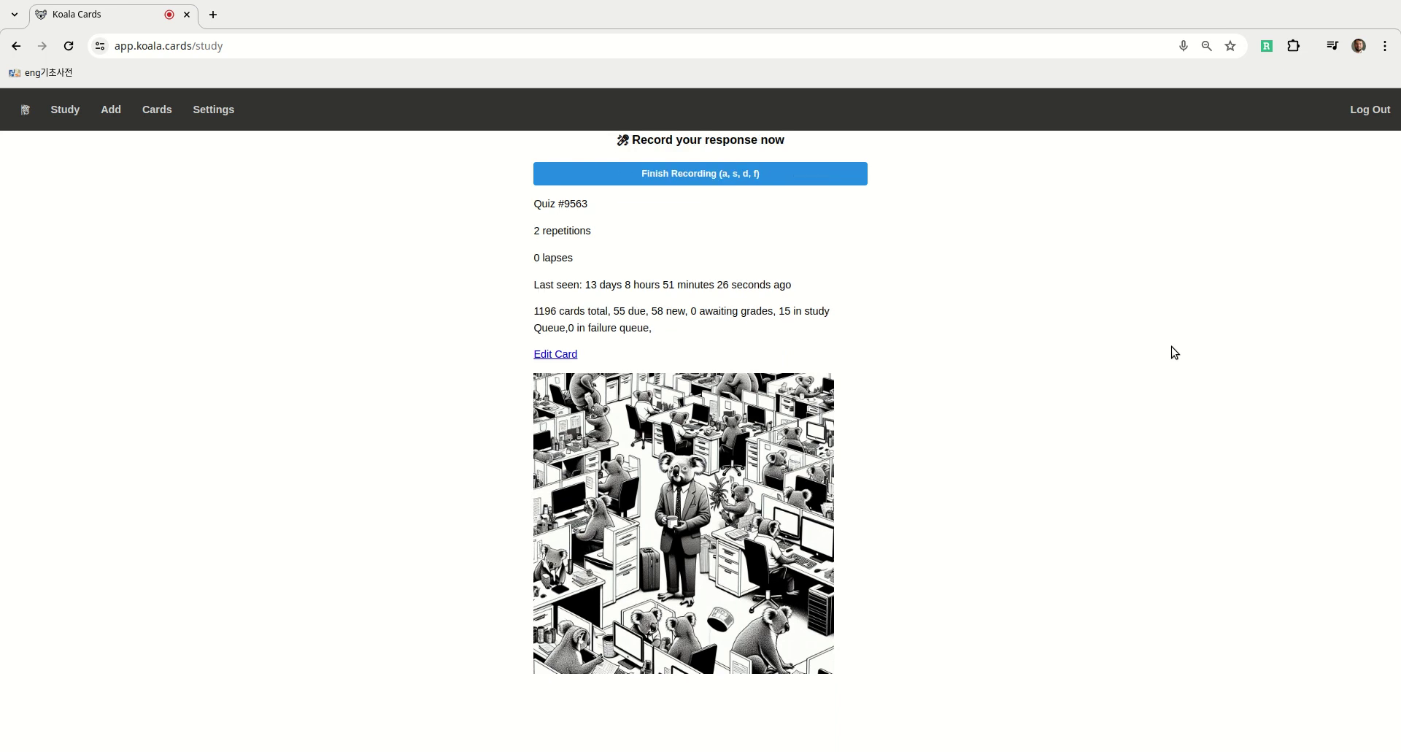
key(d)
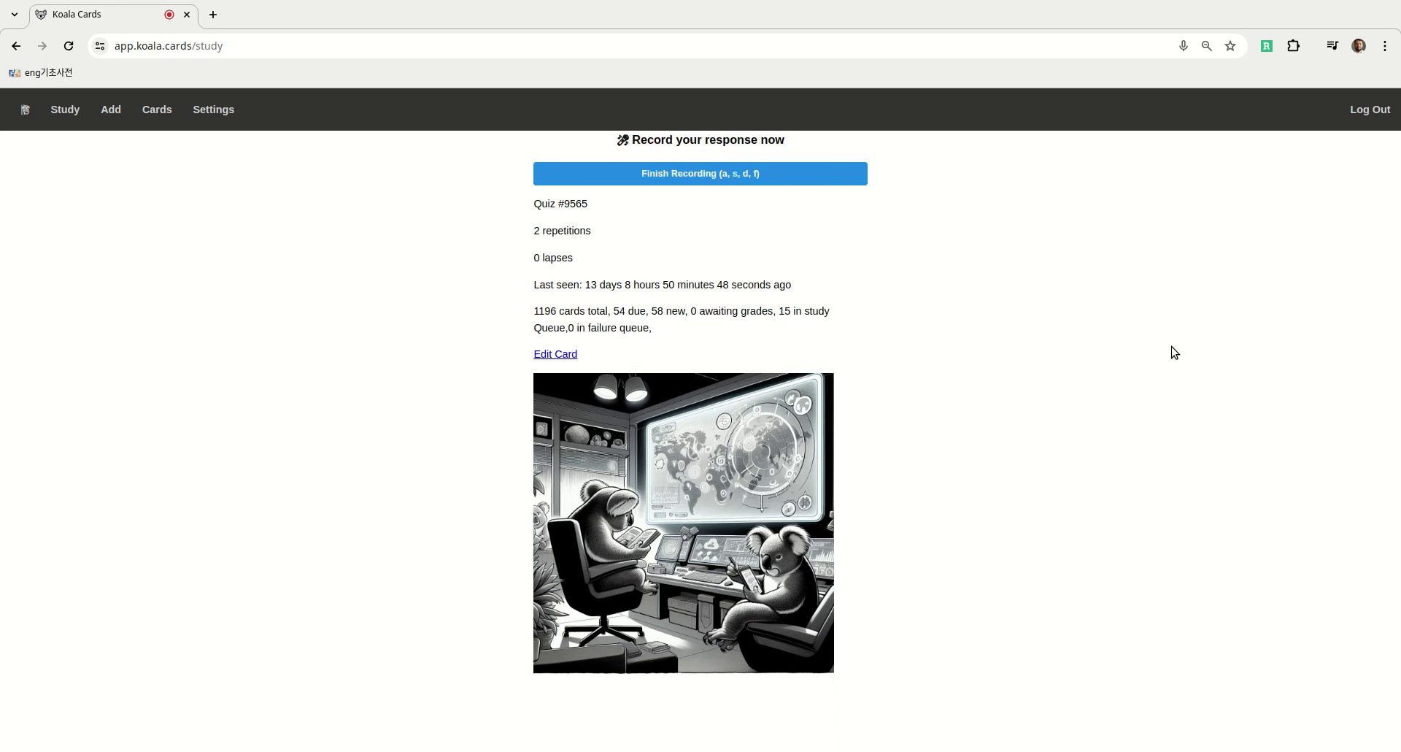
key(d)
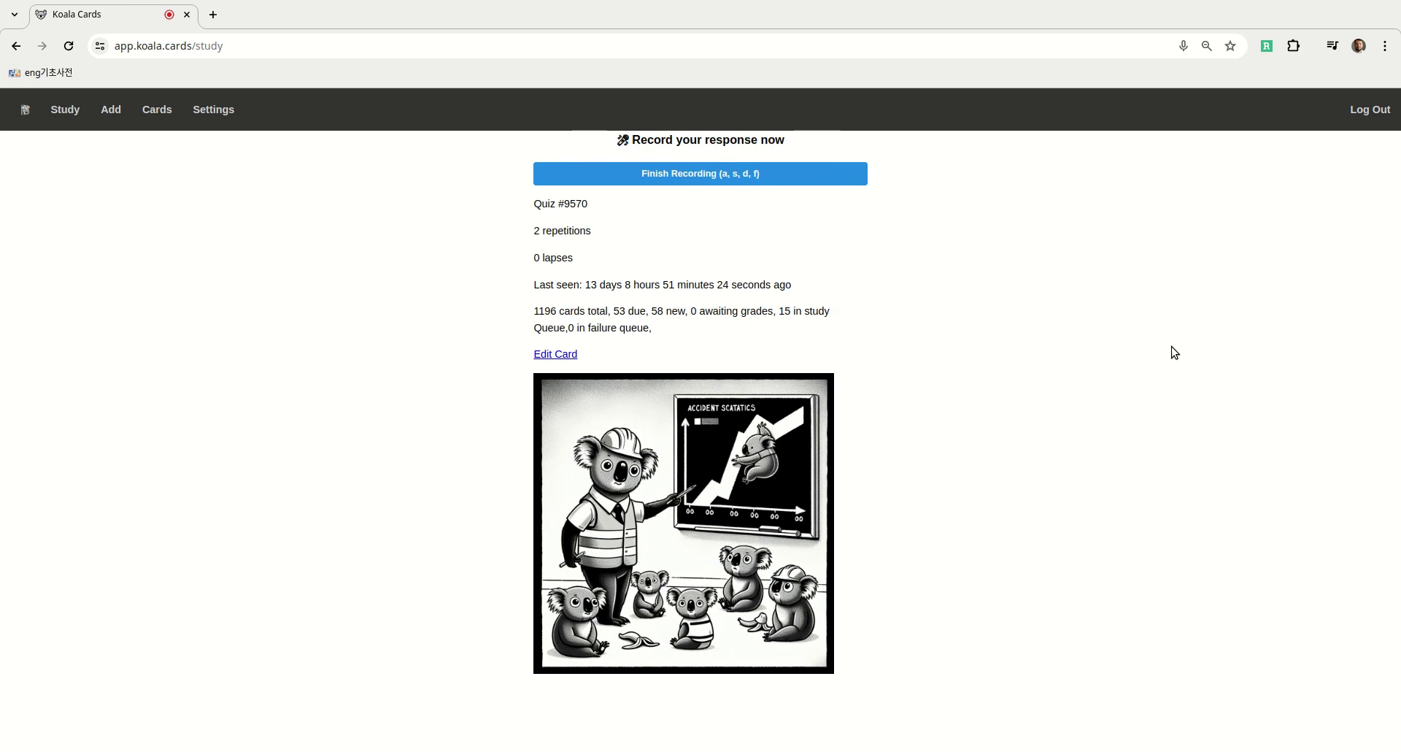
Step: Submit seven more spoken answers until quiz #9579 shows its grade buttons with 46 due
key(d)
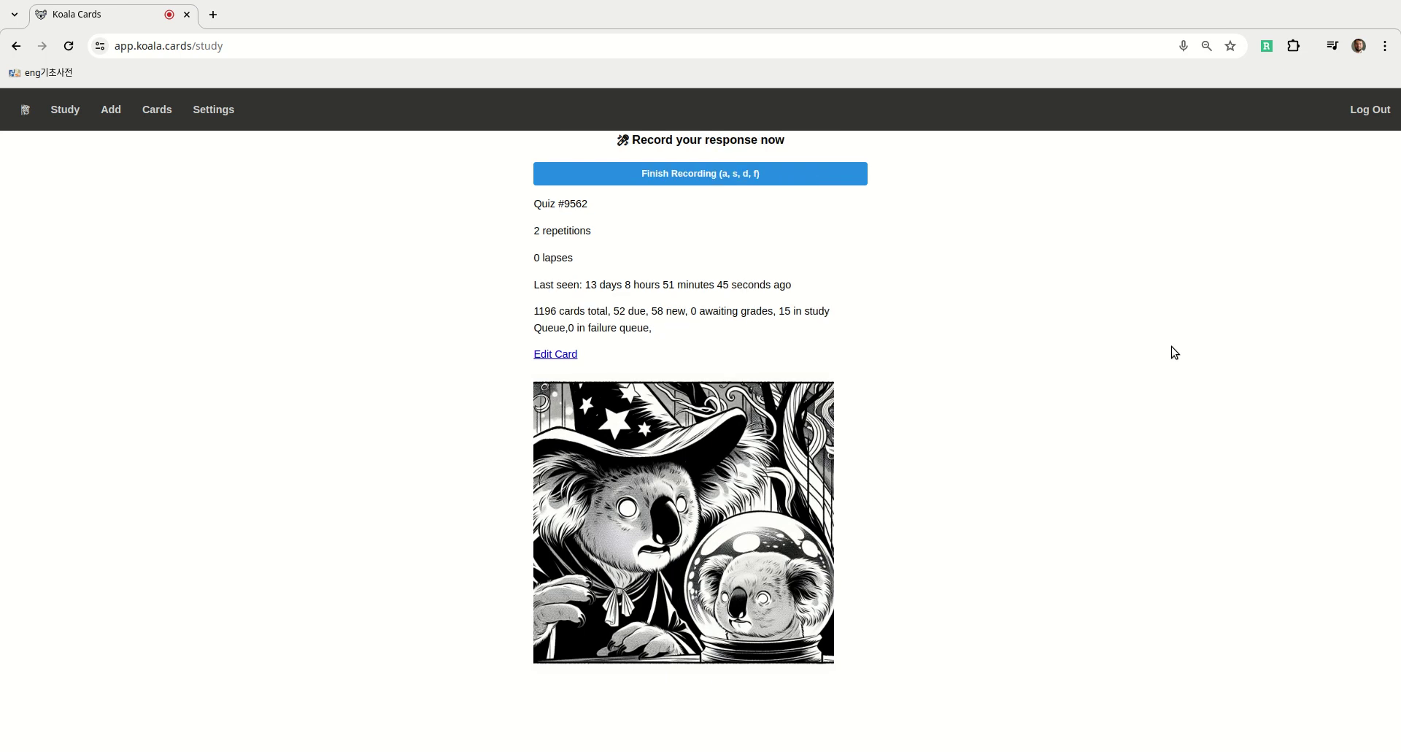
key(d)
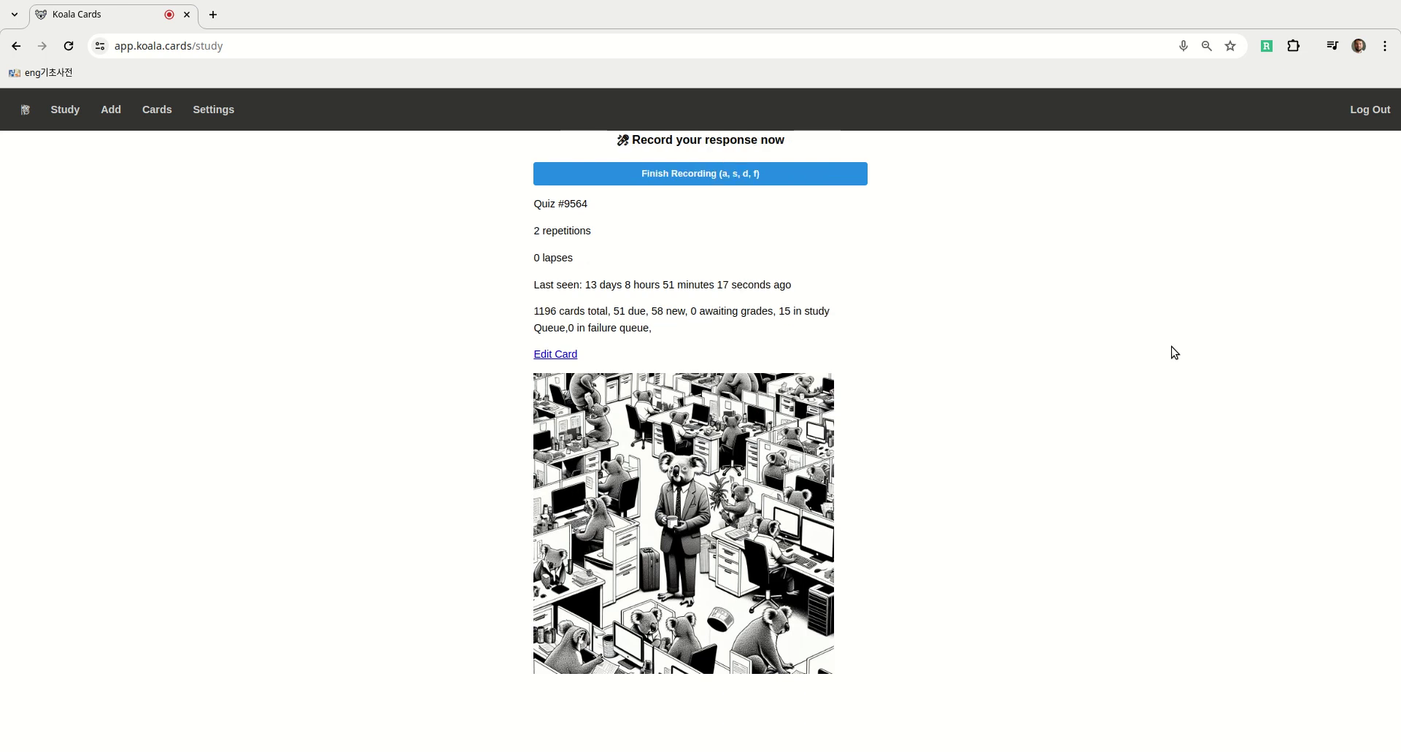
key(d)
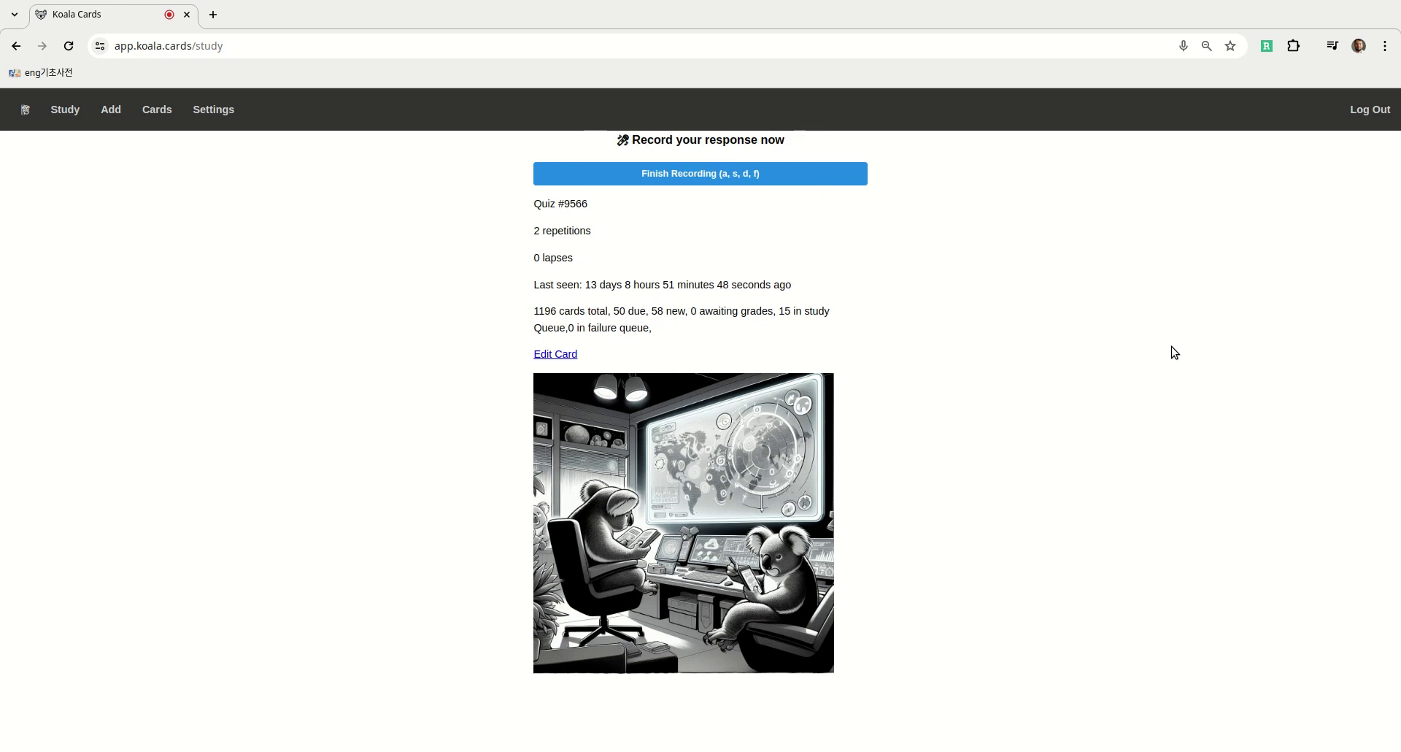
key(d)
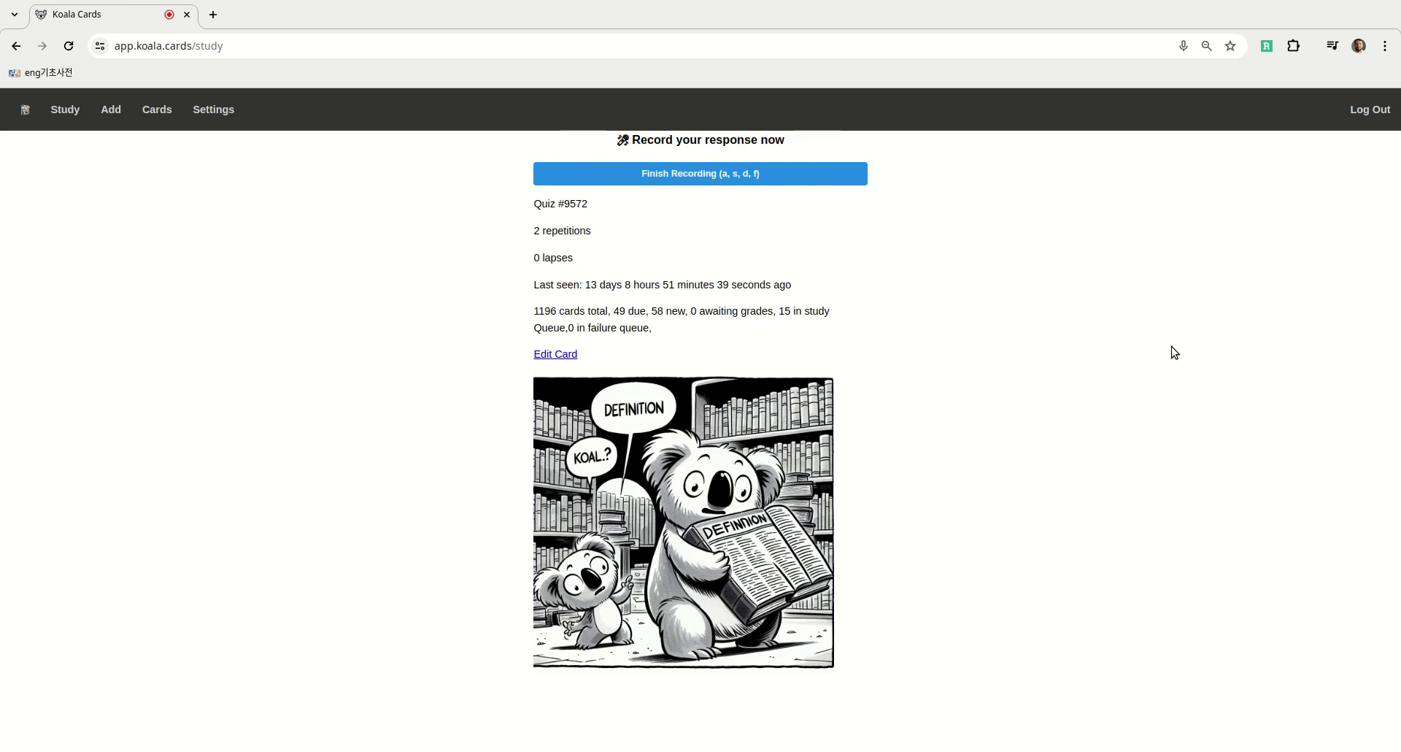
key(d)
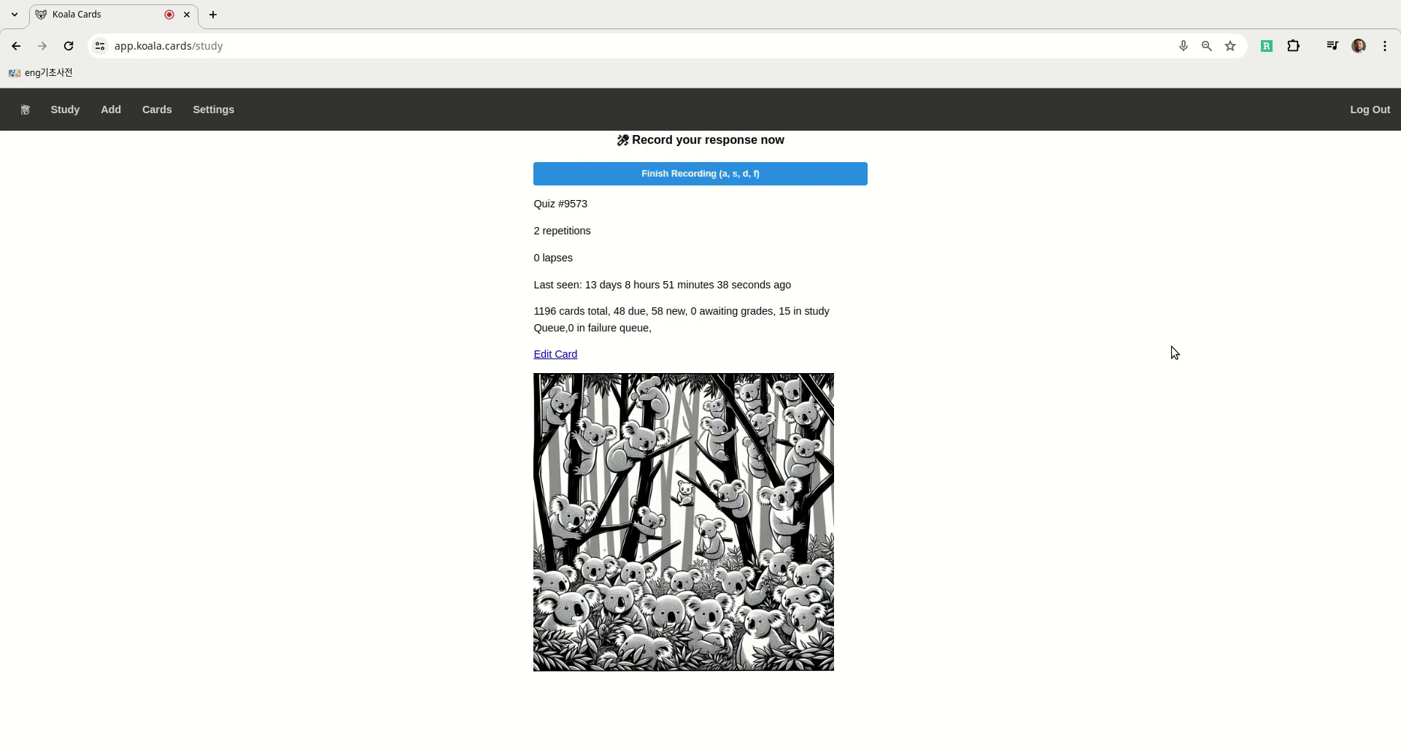
key(d)
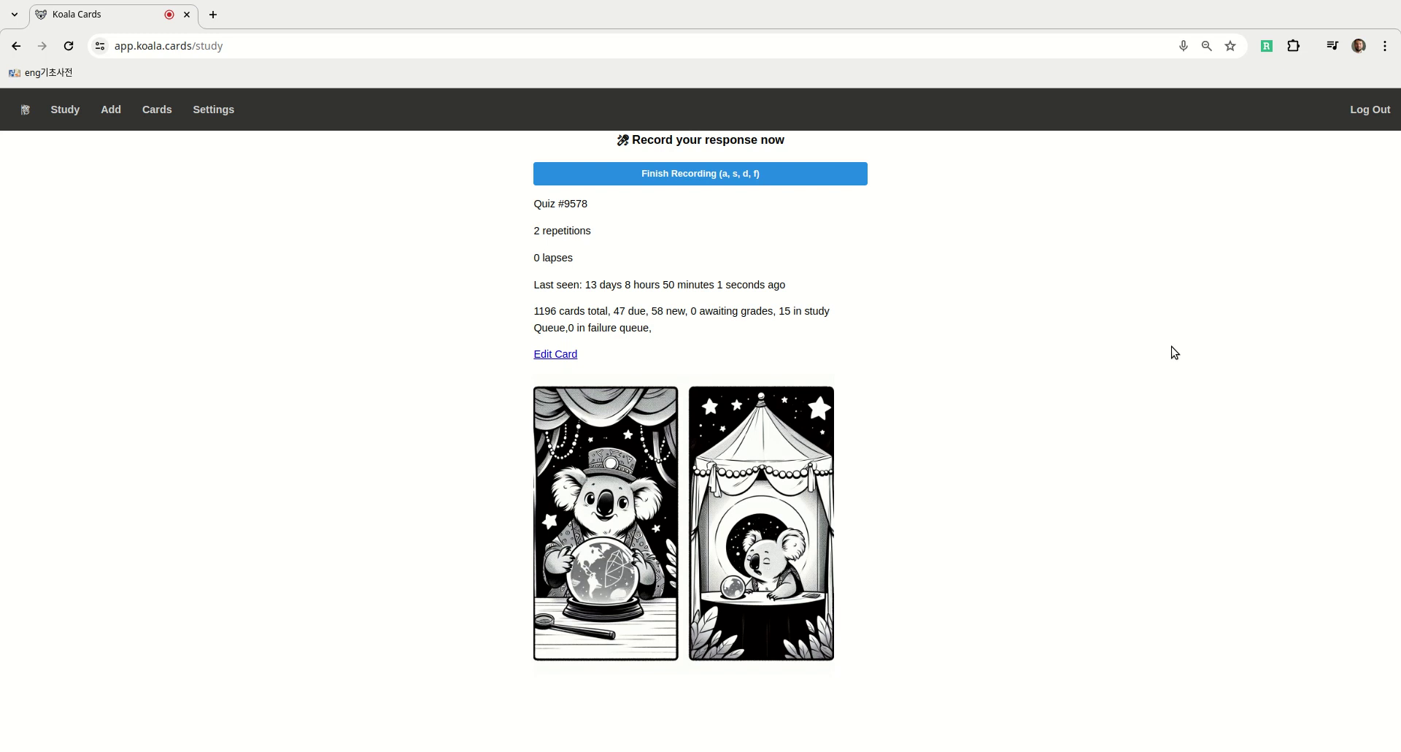
key(d)
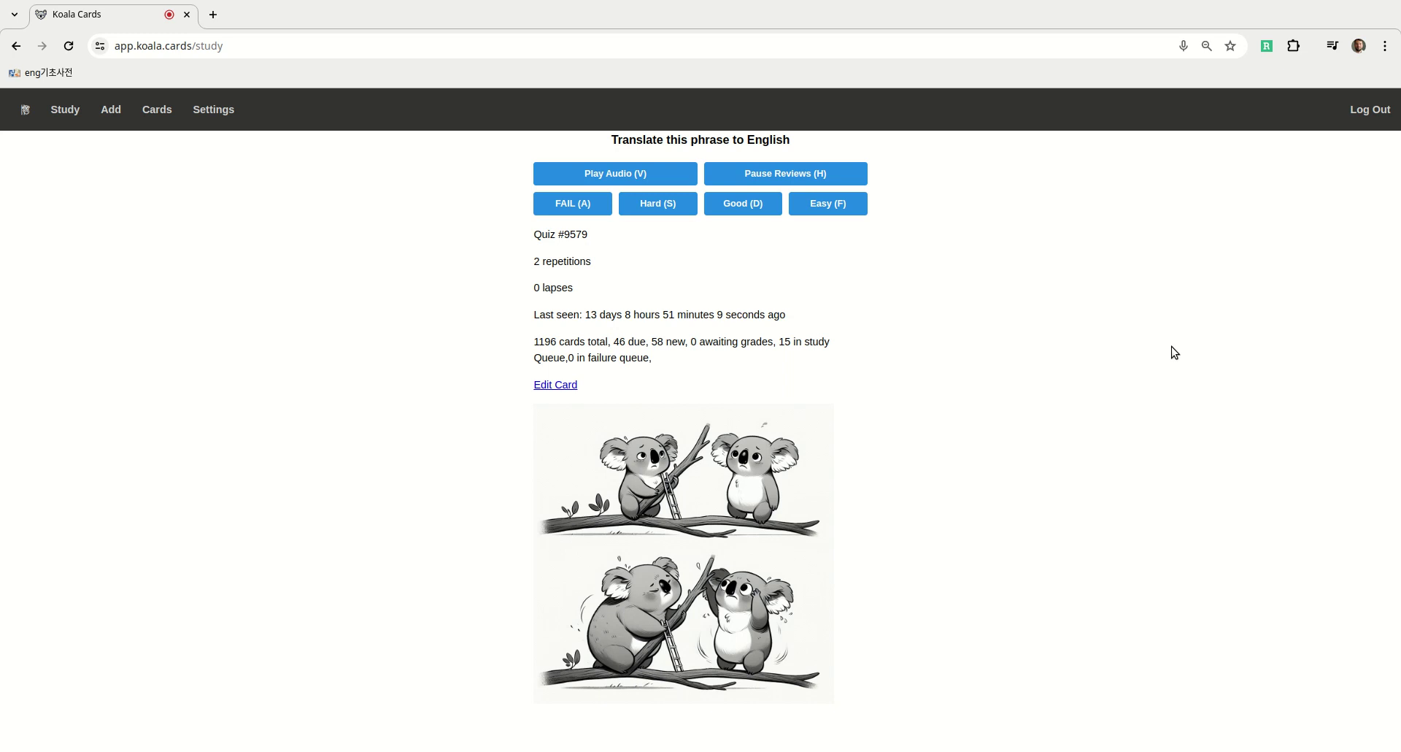
Step: Grade two cards Easy around one recorded answer, reaching the Incorrect review for 영역을 포괄해요
key(f)
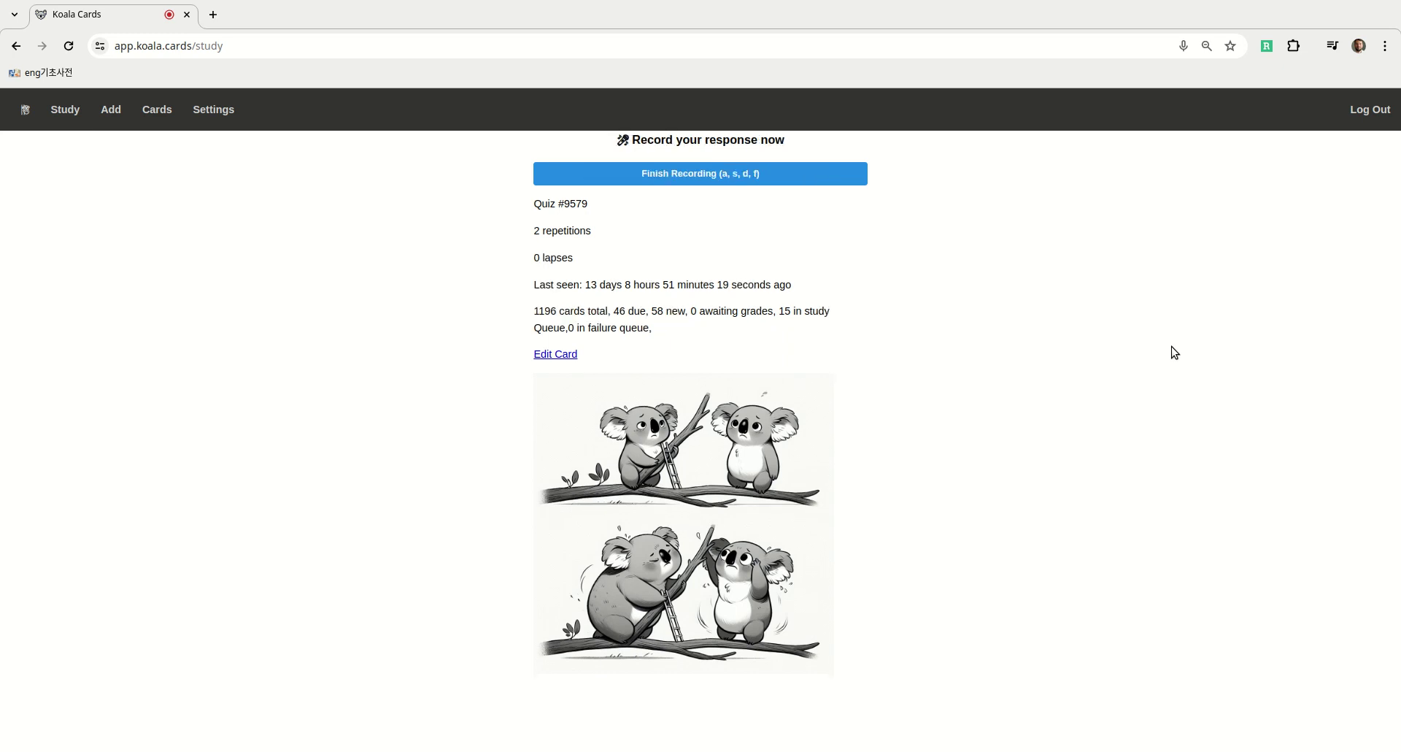
key(f)
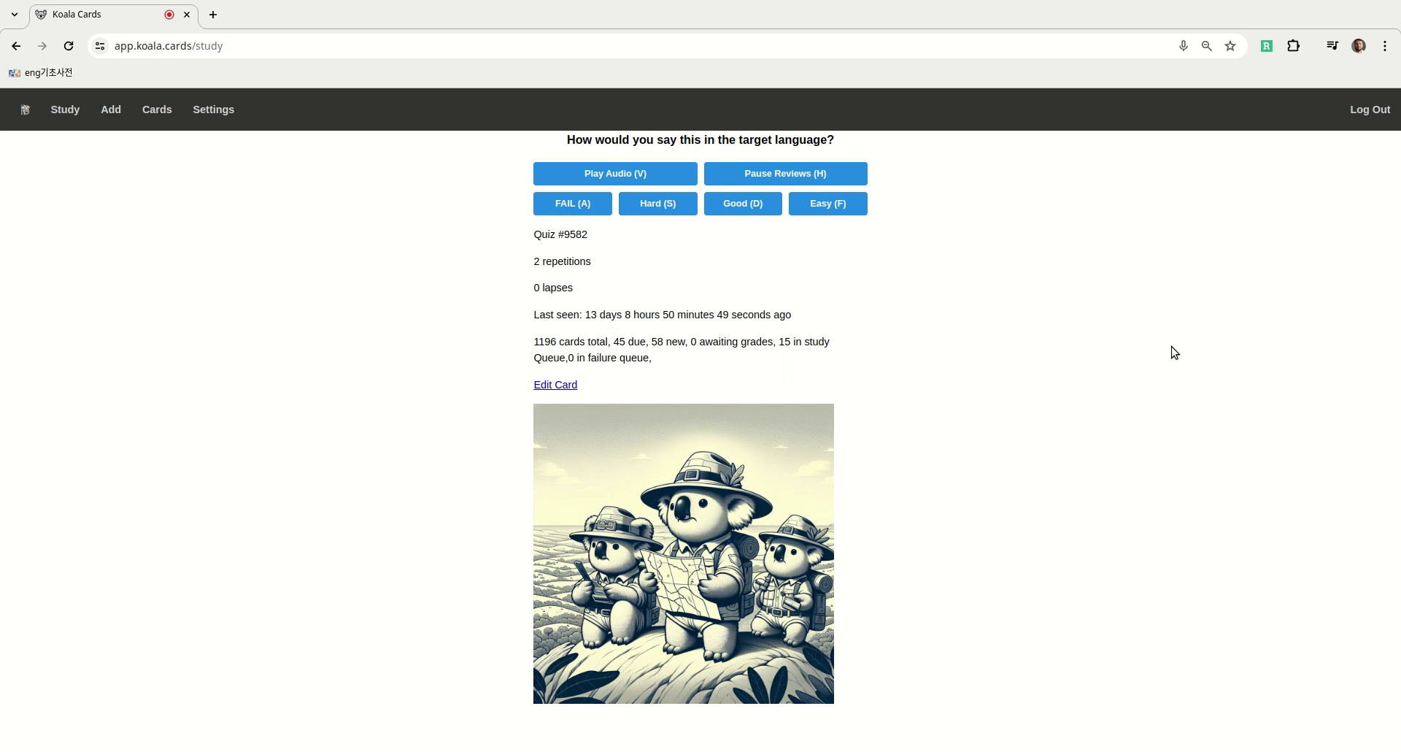
key(f)
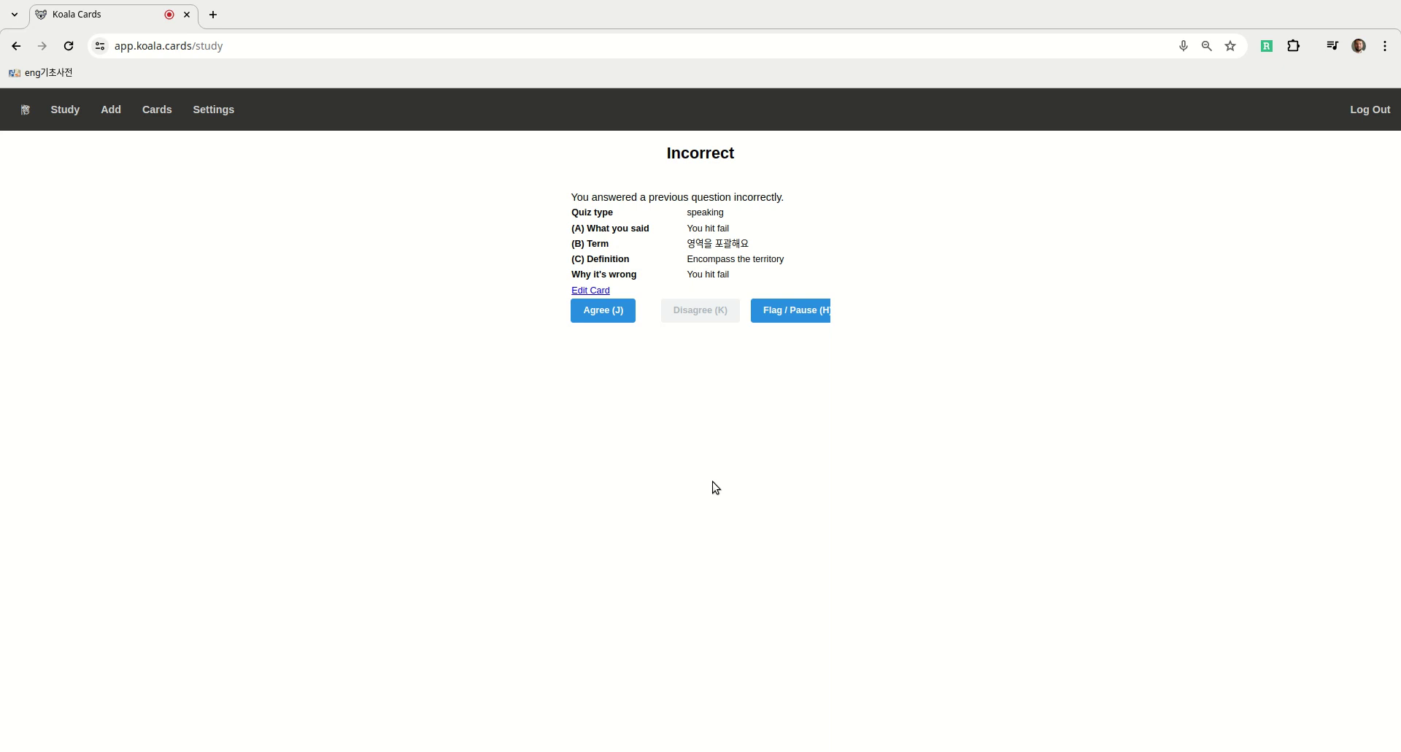
Step: Agree with the 영역을 포괄해요 failure and record two answers, reaching the 영토 내에서 review
key(j)
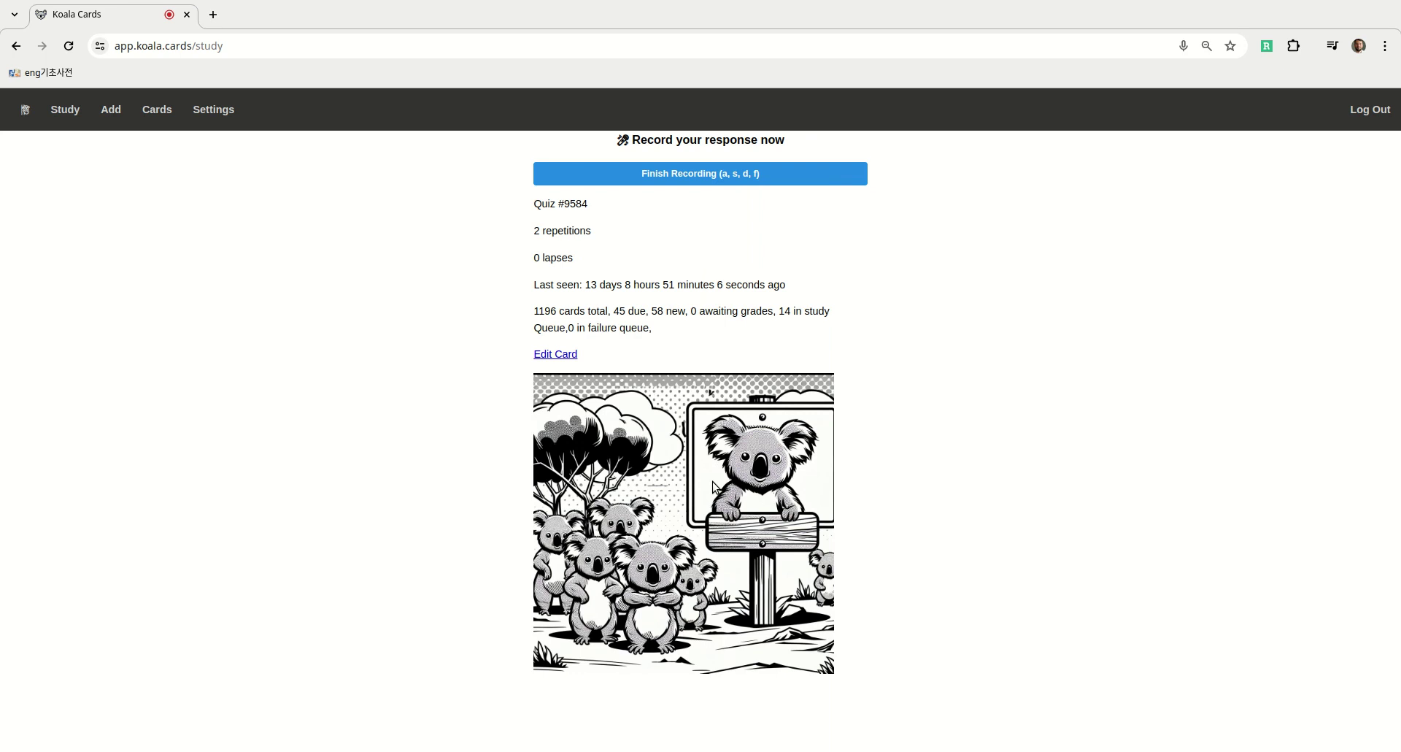
key(a)
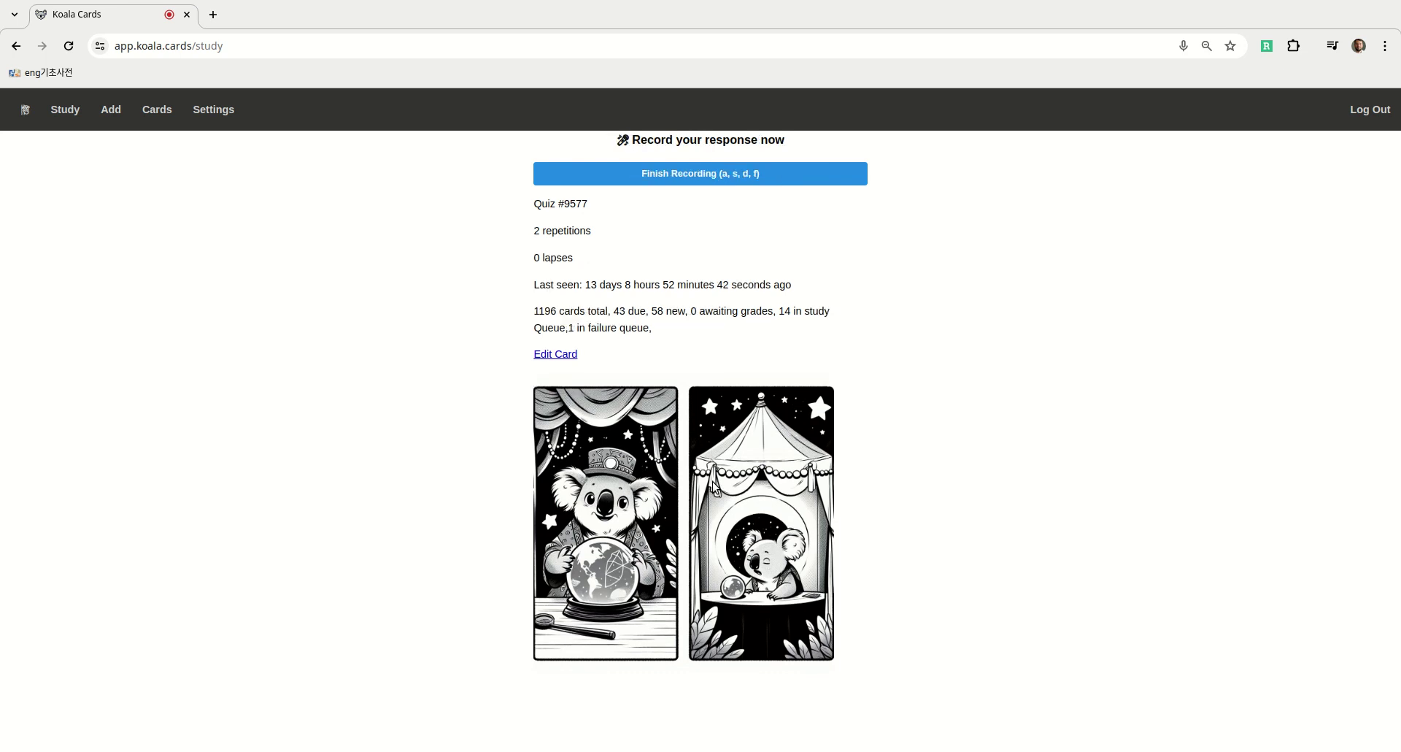
key(a)
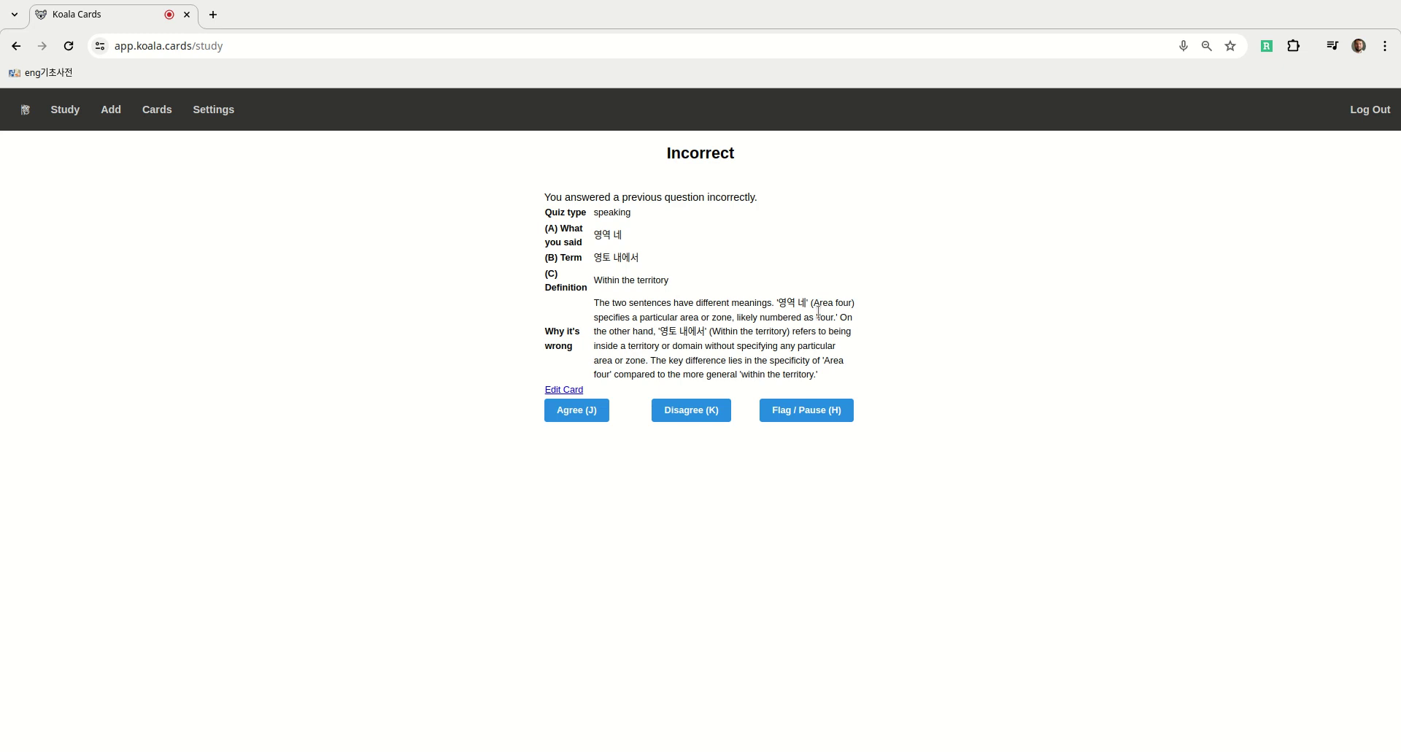
Step: Highlight '(Area four)' in the Why it's wrong explanation
drag(810, 305, 856, 302)
Step: Agree with the Incorrect verdict, record five answers, then grade quiz #9673 Easy
key(j)
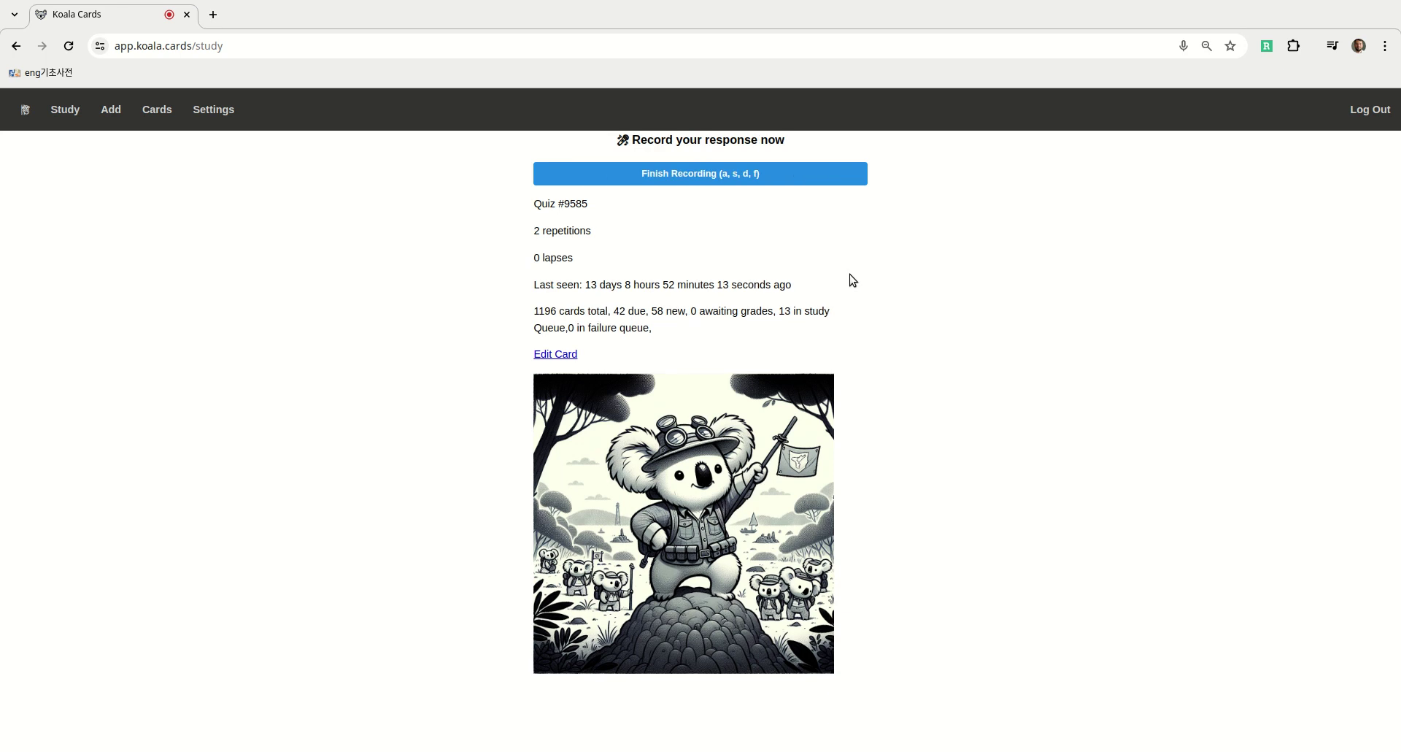
key(d)
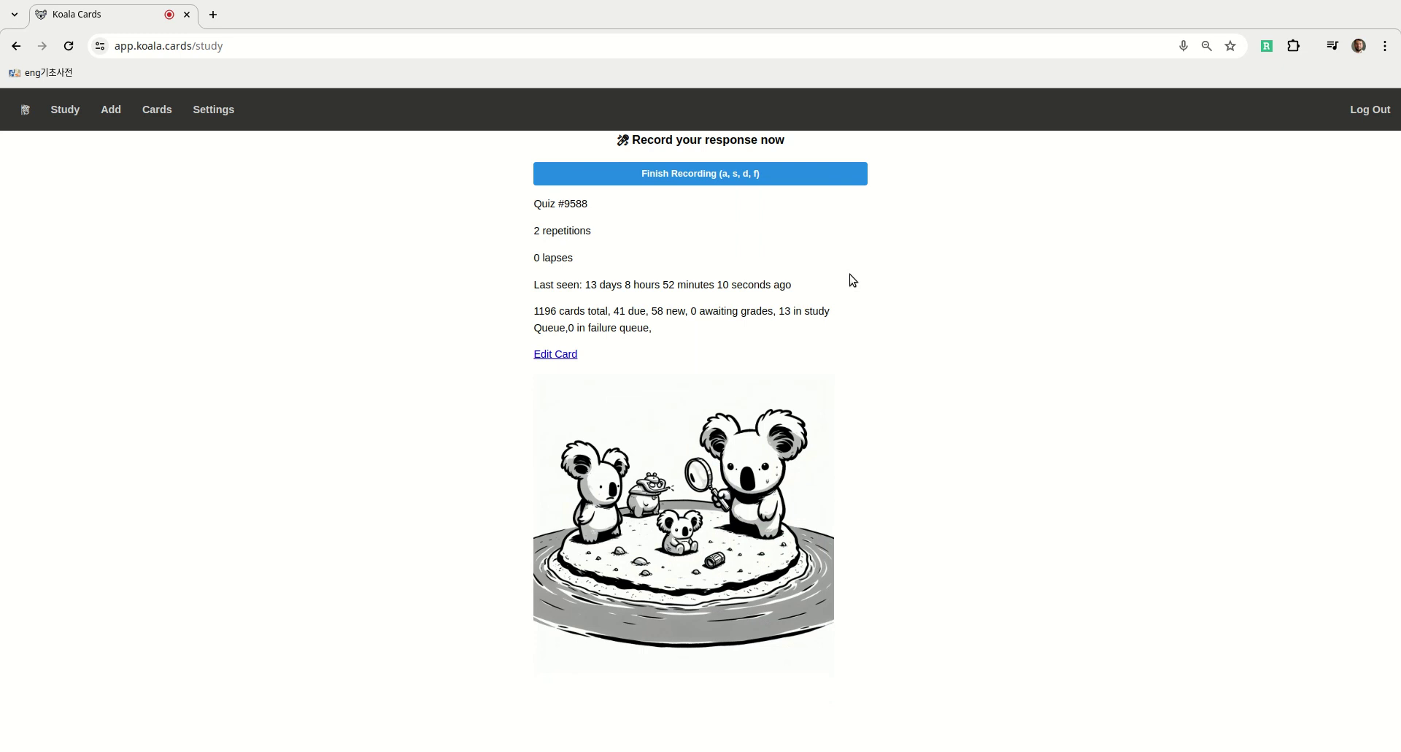
key(d)
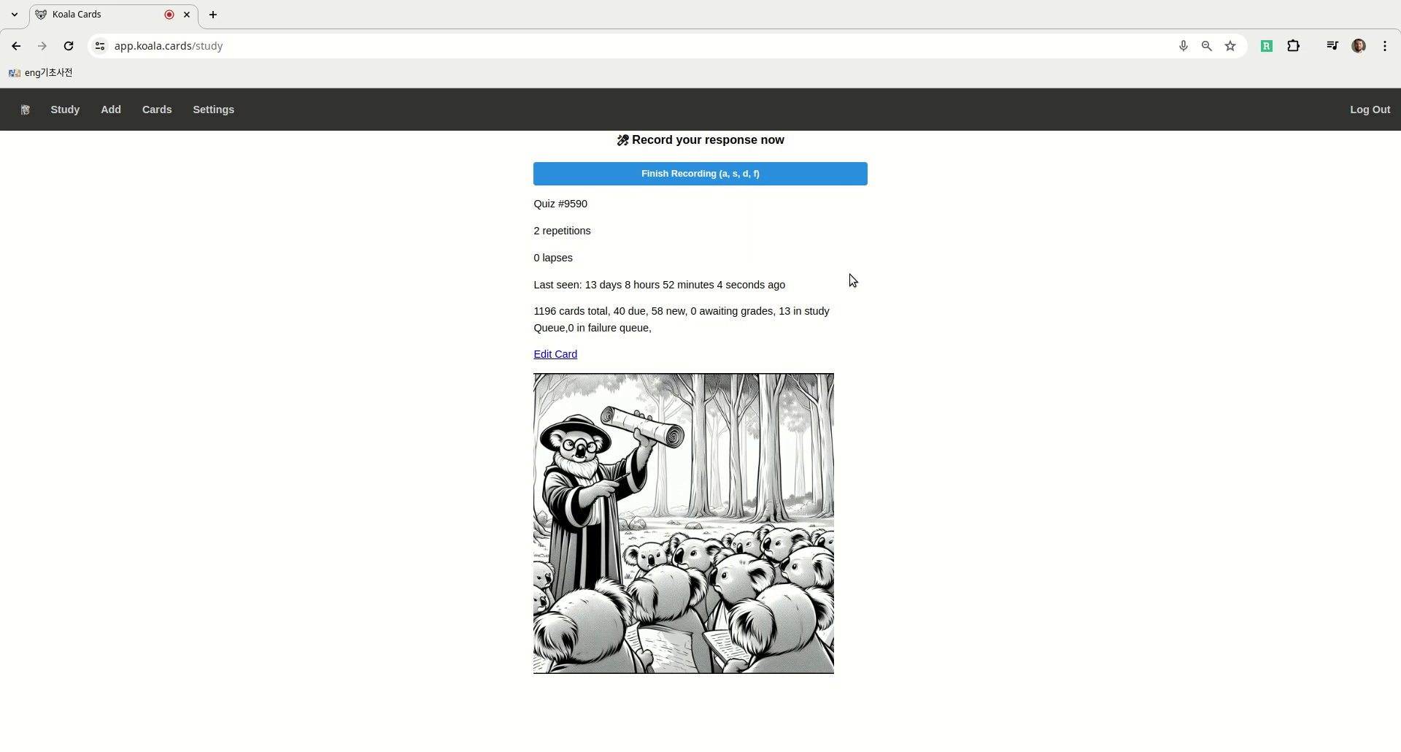
key(d)
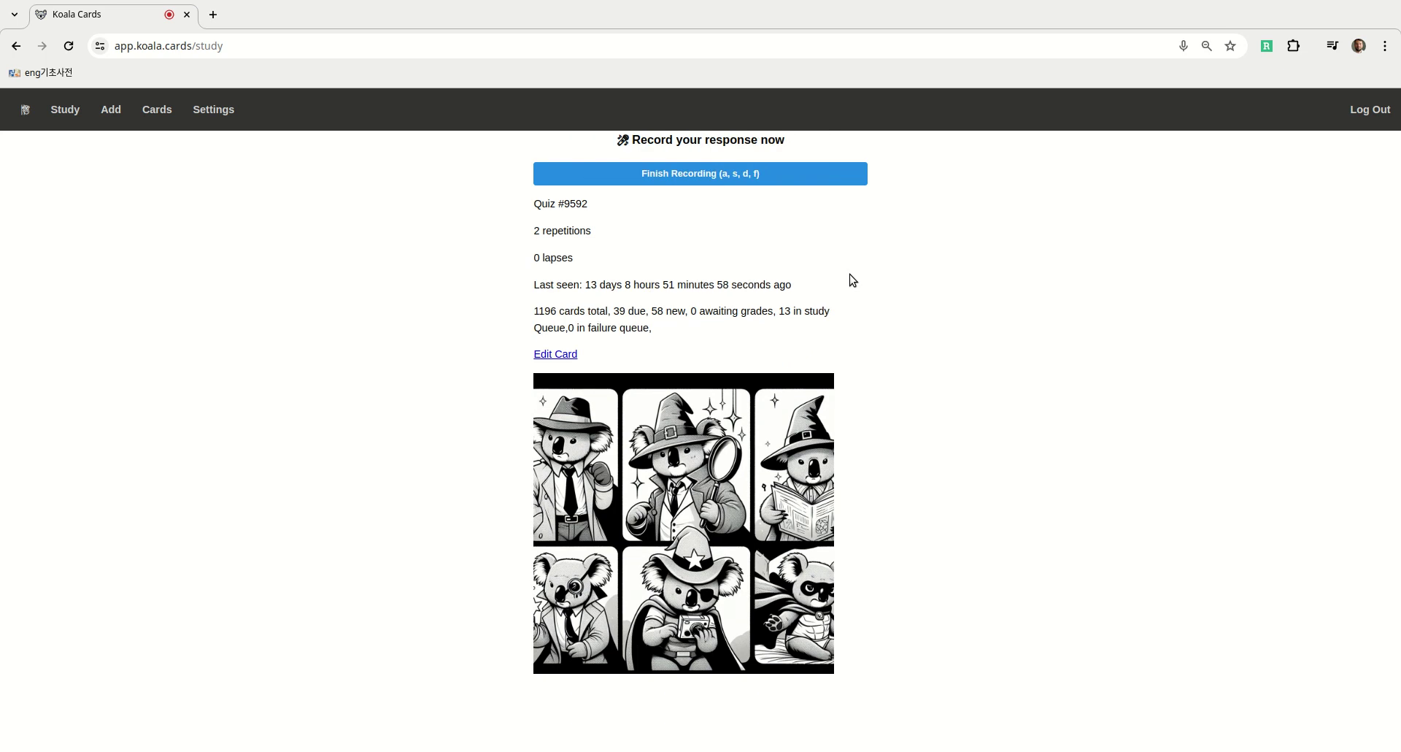
key(d)
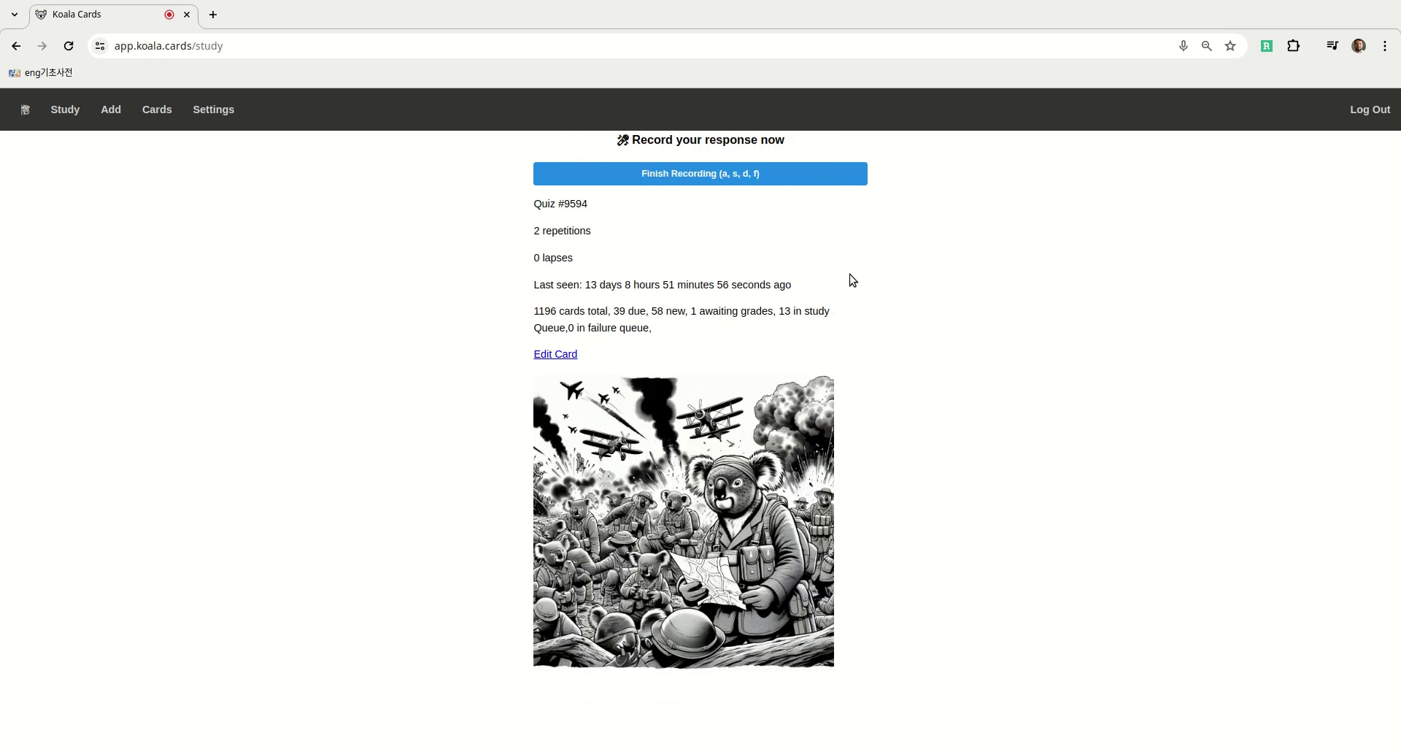
key(a)
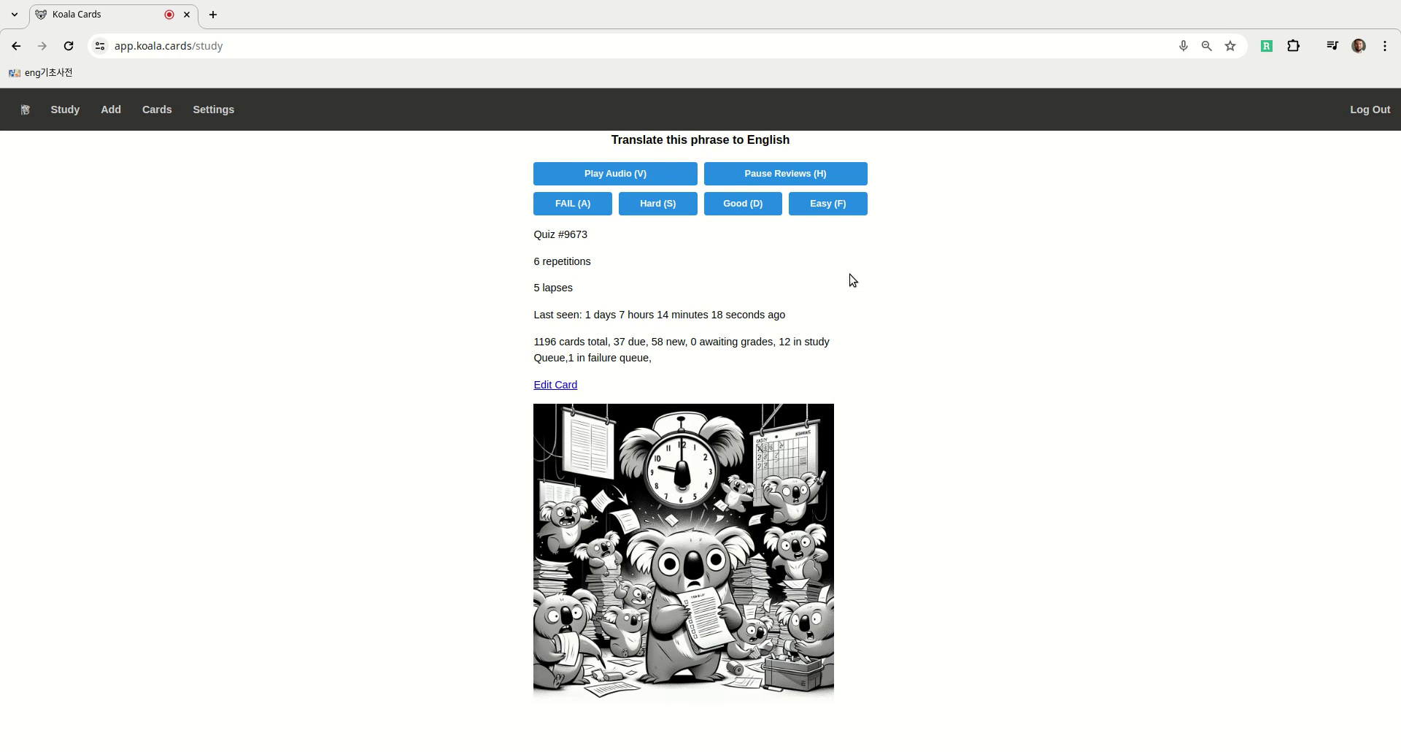
key(f)
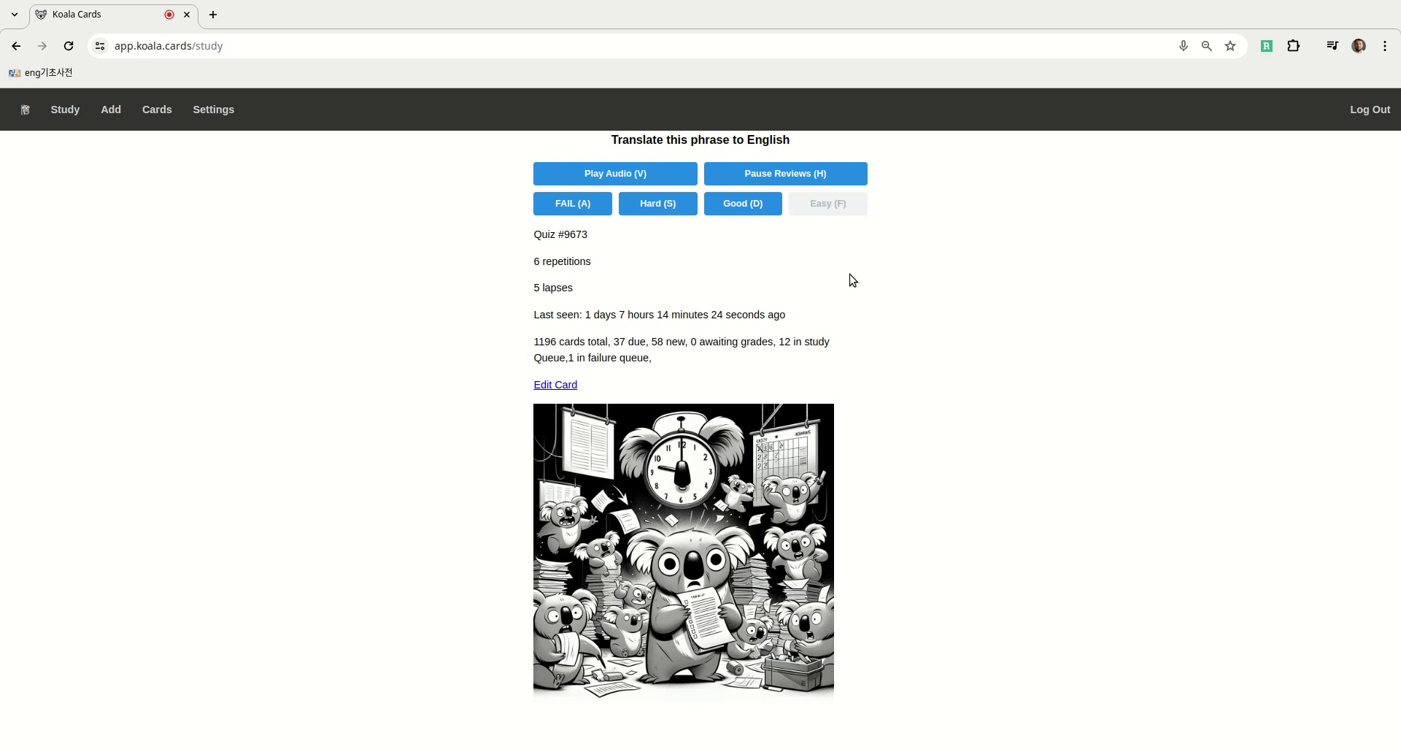